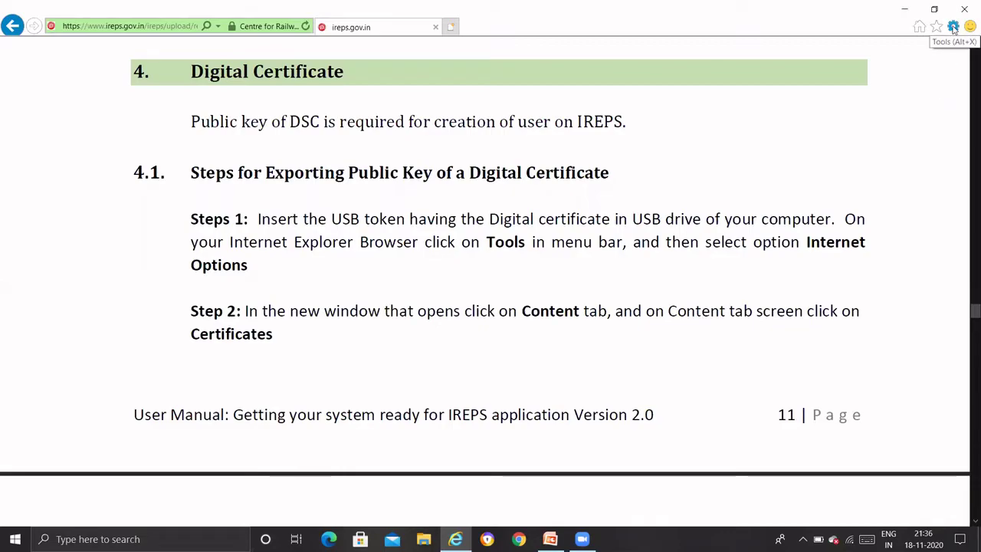
click(955, 28)
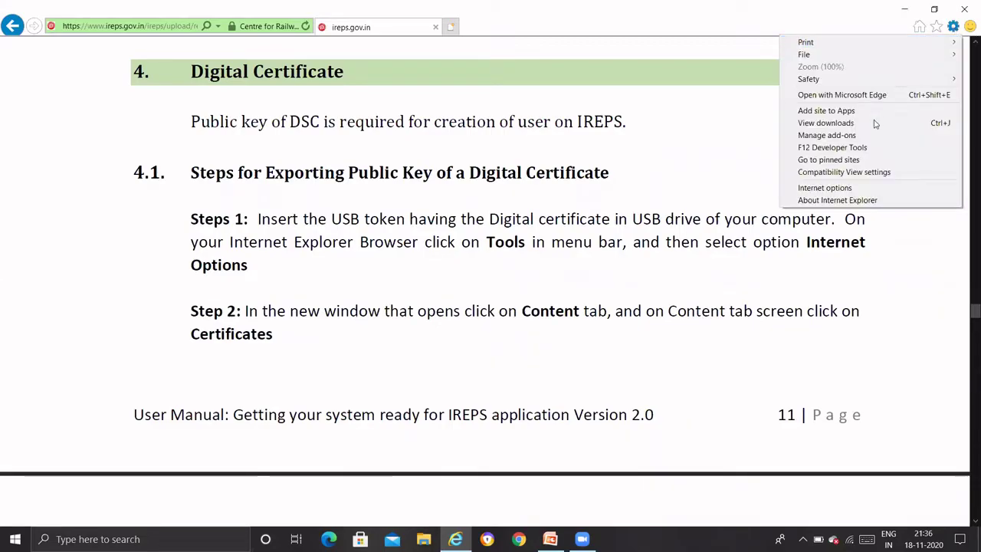
click(863, 190)
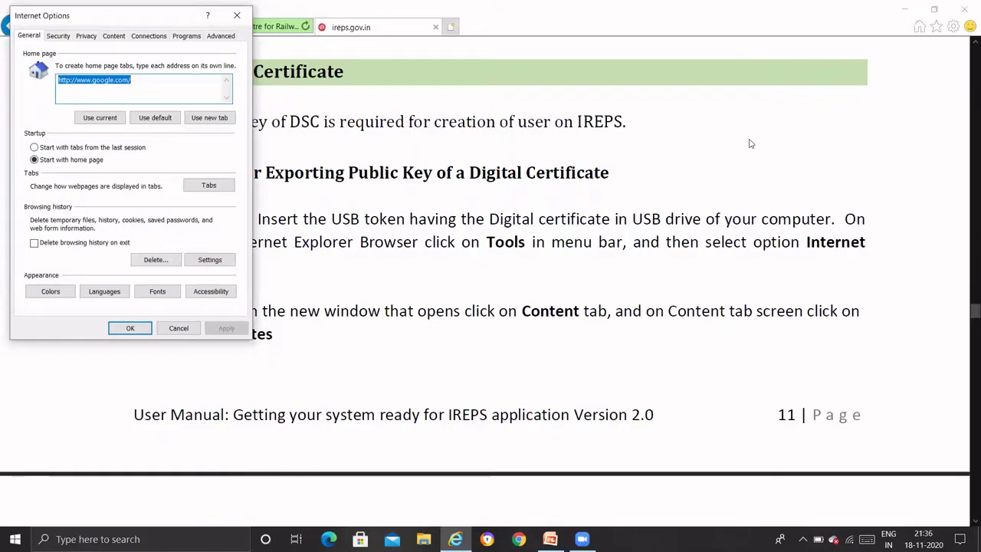
click(237, 16)
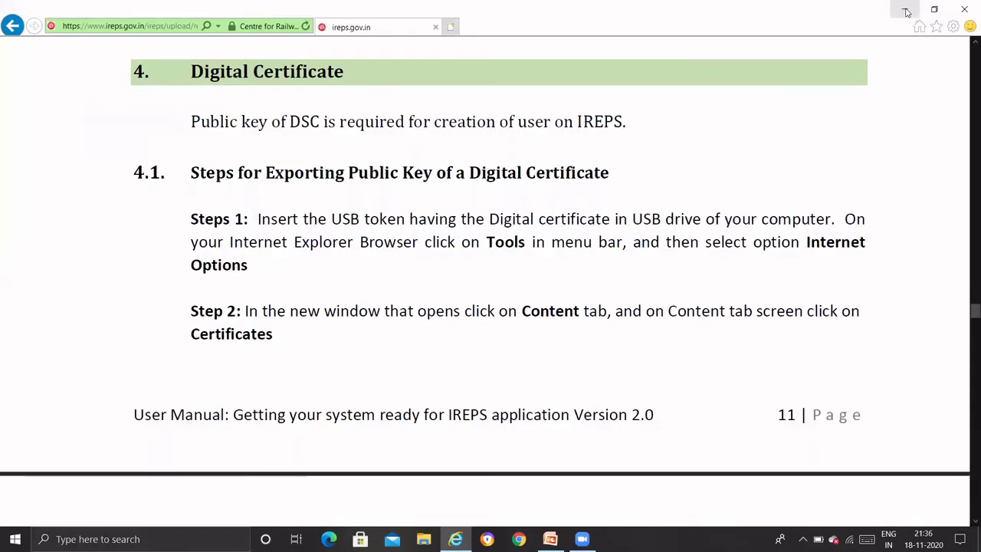
Show the desktop and bring up the personal certificates list through the Internet Options of Control Panel
key(super+d)
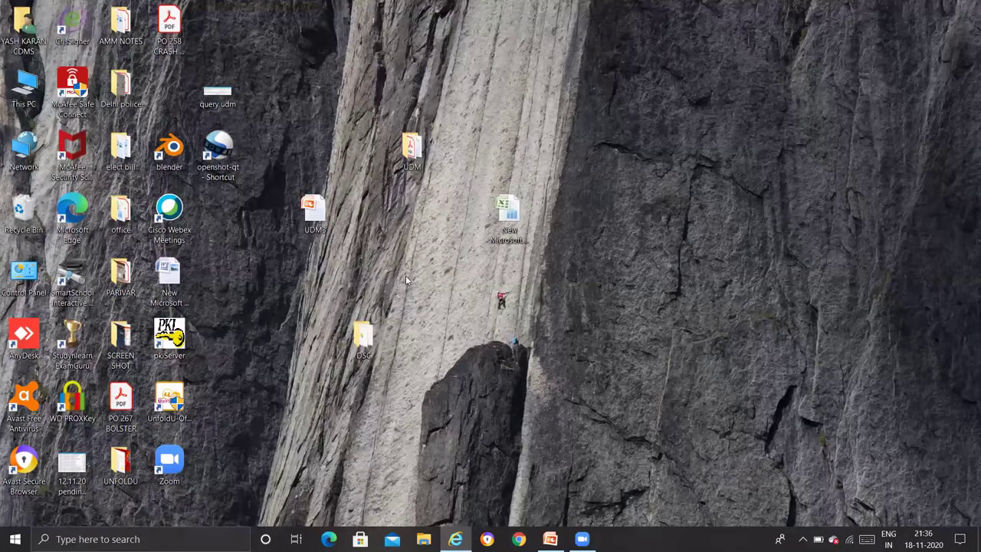
double_click(25, 278)
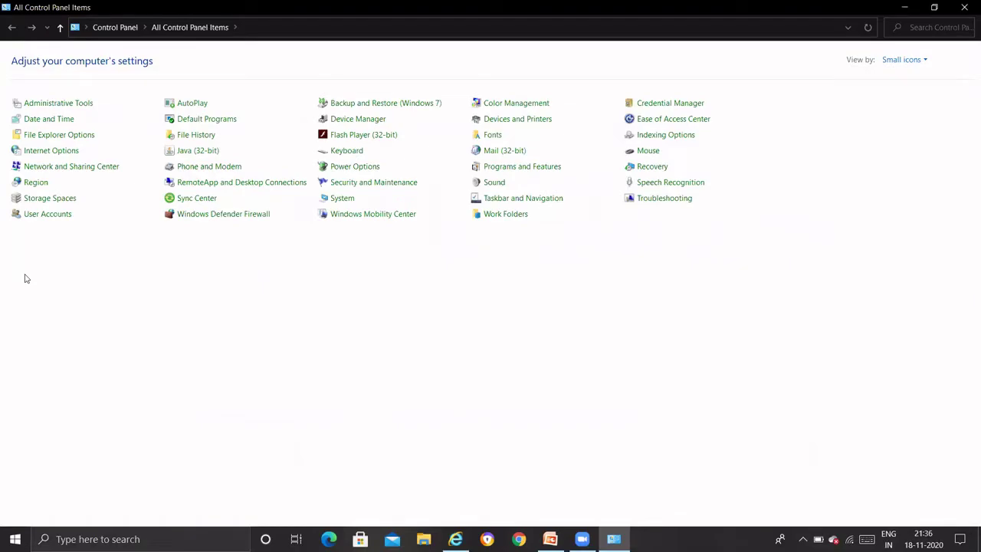
click(53, 153)
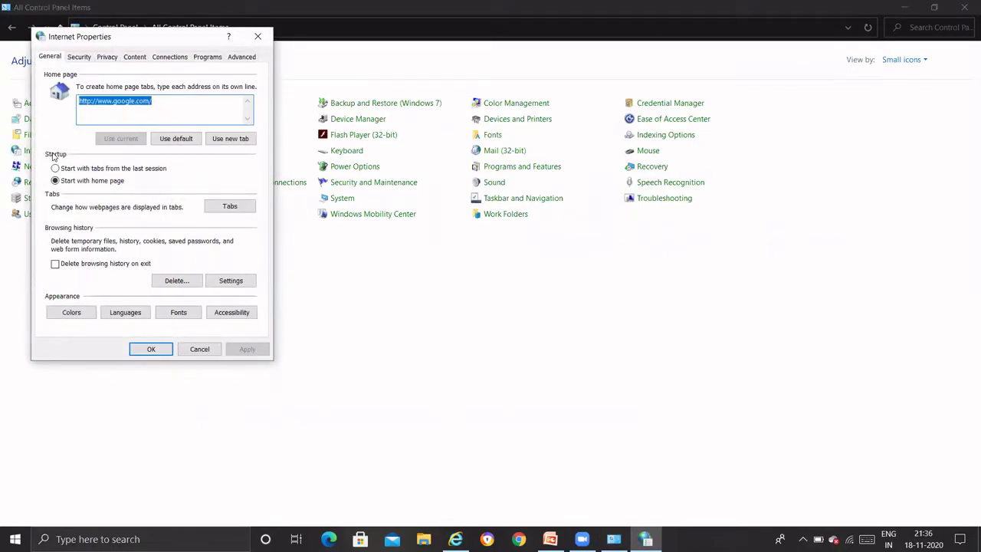
click(135, 57)
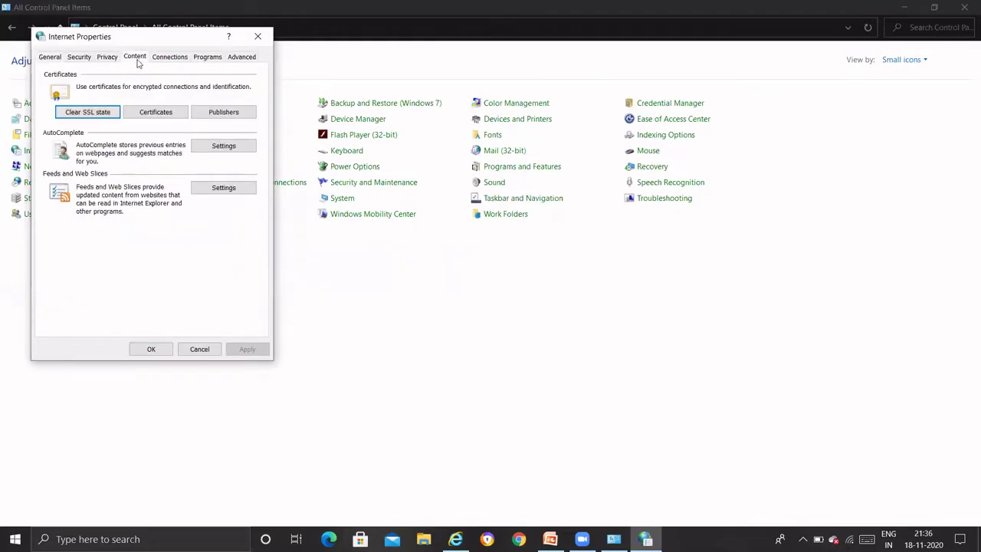
click(155, 113)
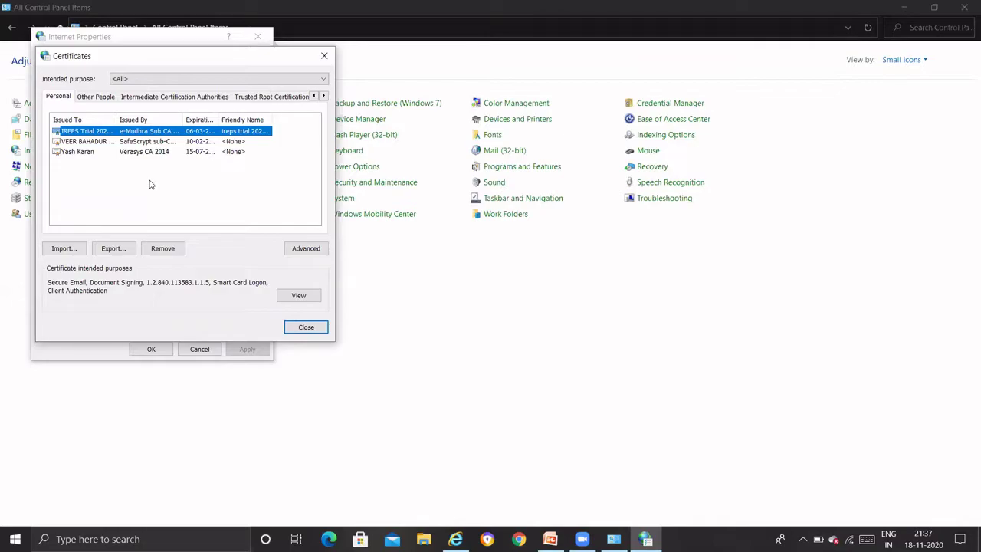
Set up an export of the certificate issued by Verasys CA 2014 without its private key, in DER encoded binary X.509 (.CER) format
click(90, 157)
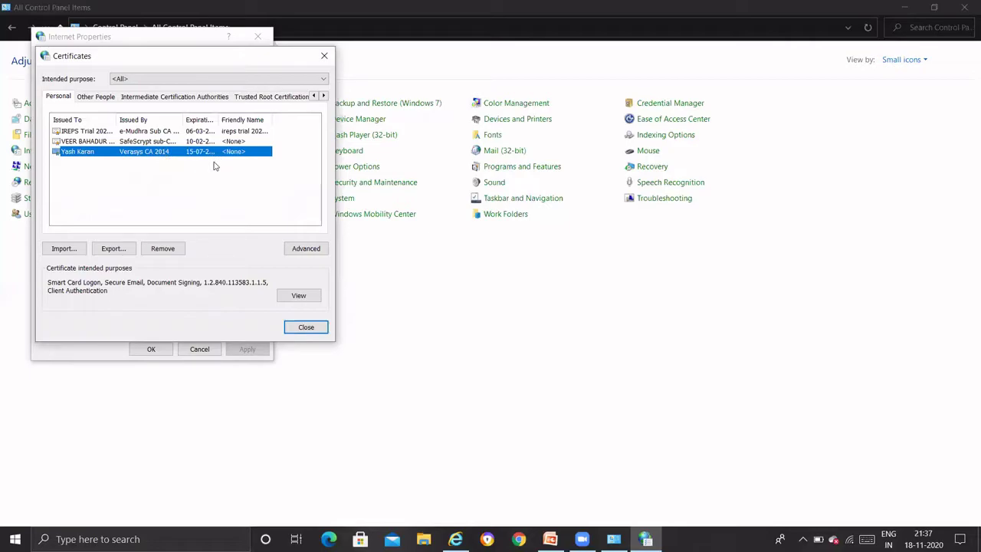
click(118, 252)
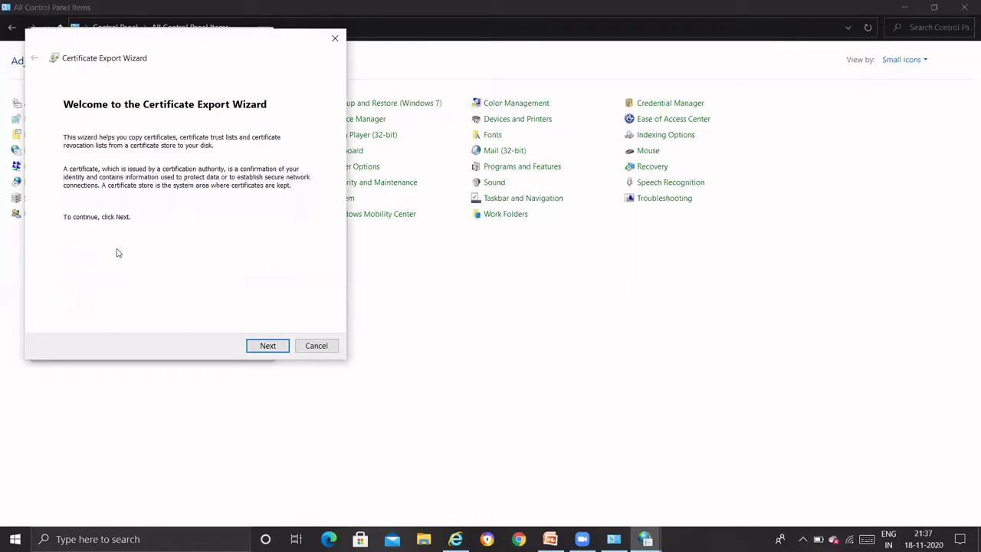
click(268, 346)
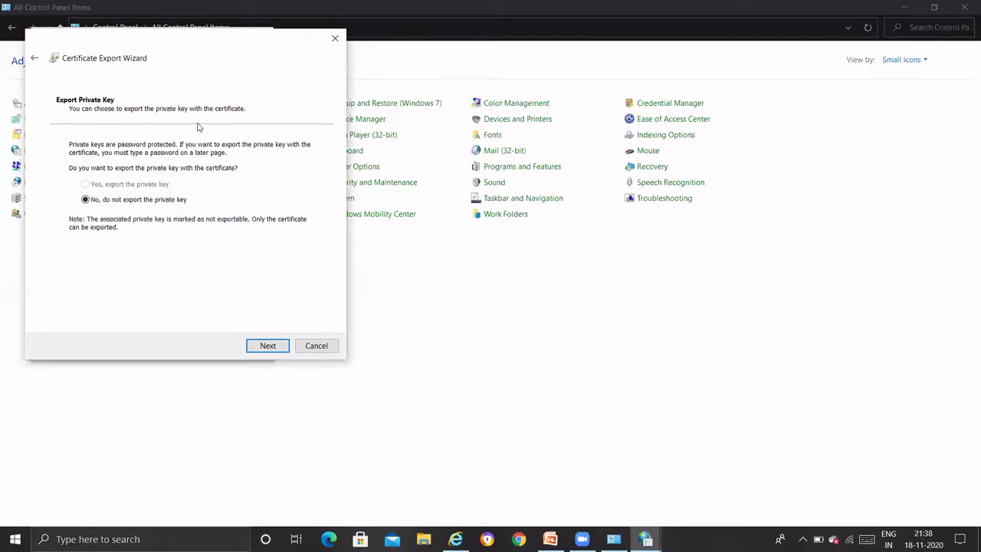
click(267, 345)
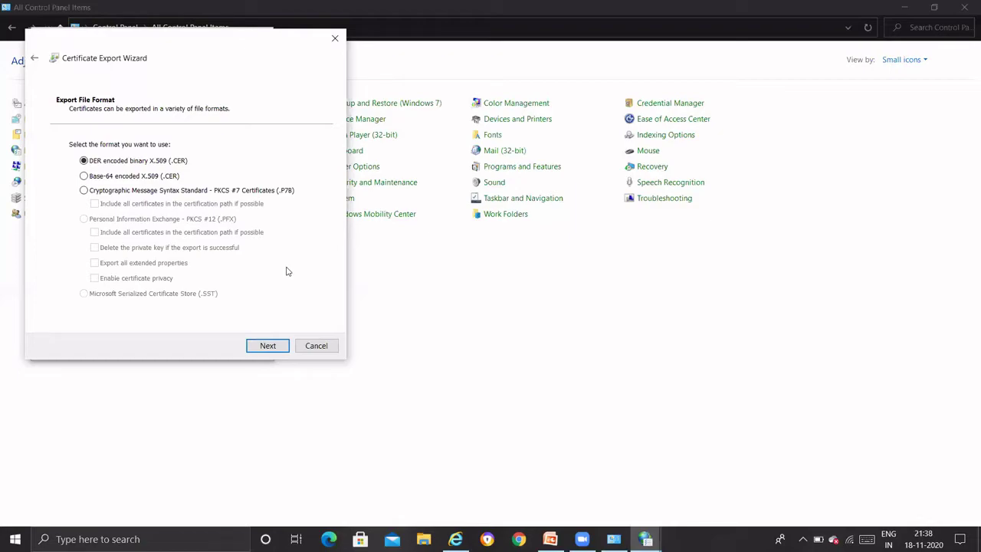
click(267, 346)
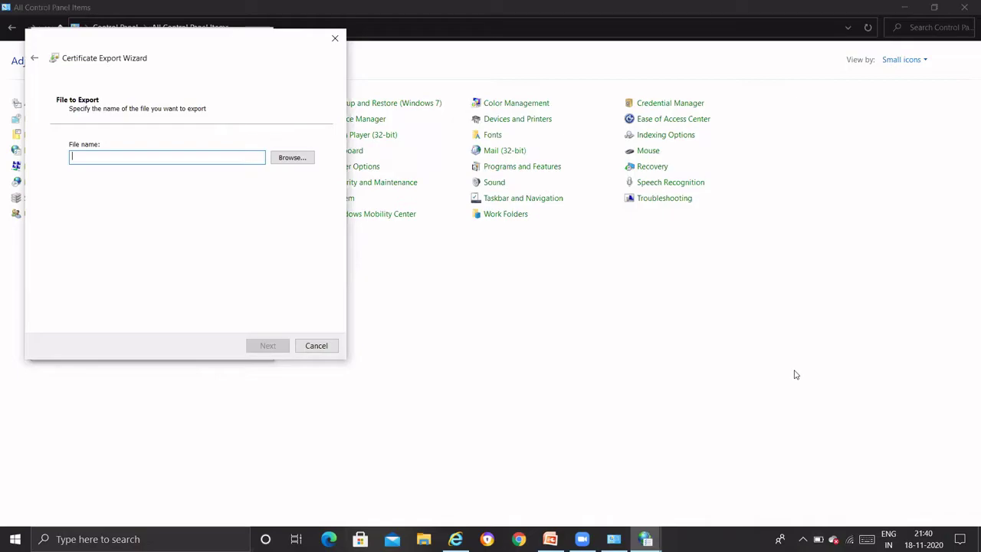
Name the export file with the certificate holder's first name, save it to the Desktop and complete the export
text(YAS)
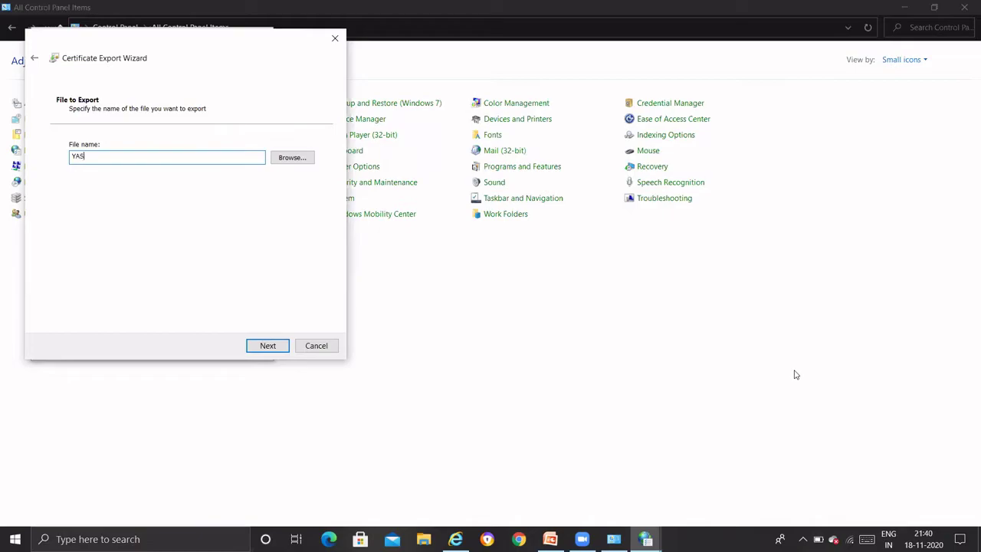
text(H)
click(298, 159)
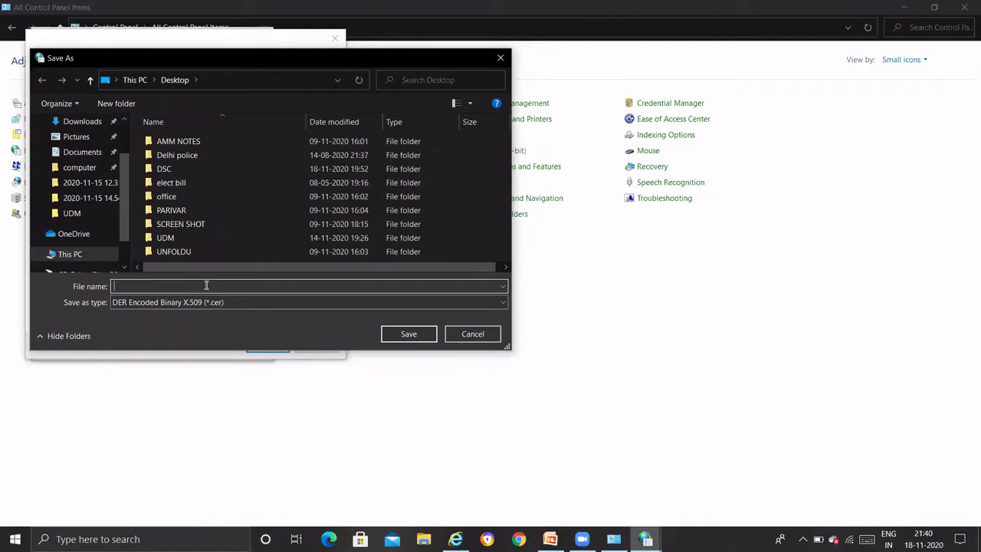
text(YASH)
click(408, 335)
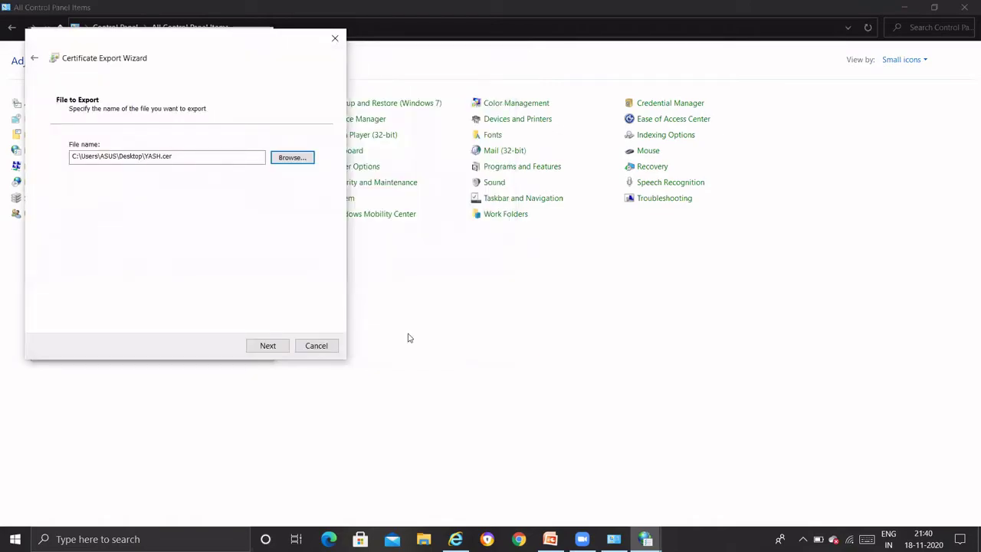
click(267, 345)
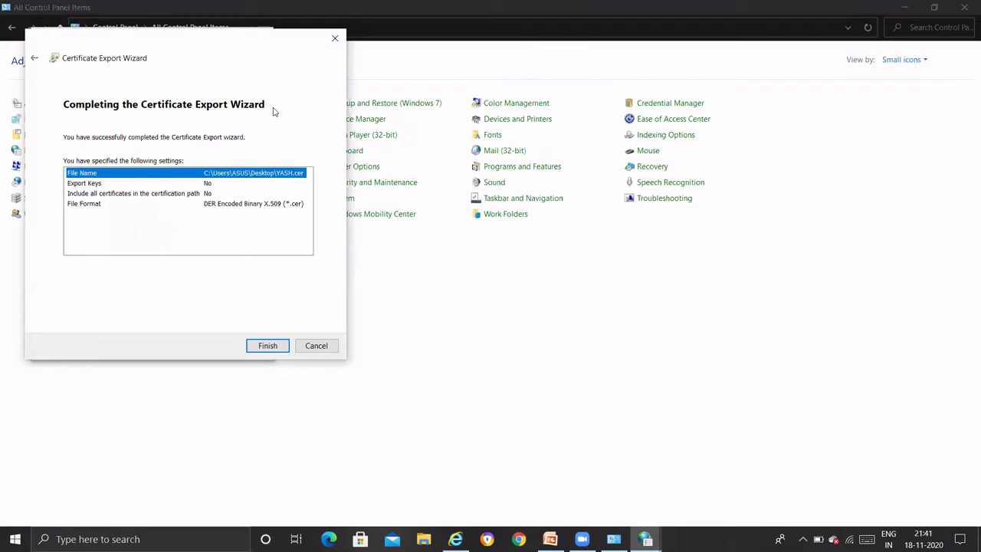
click(268, 349)
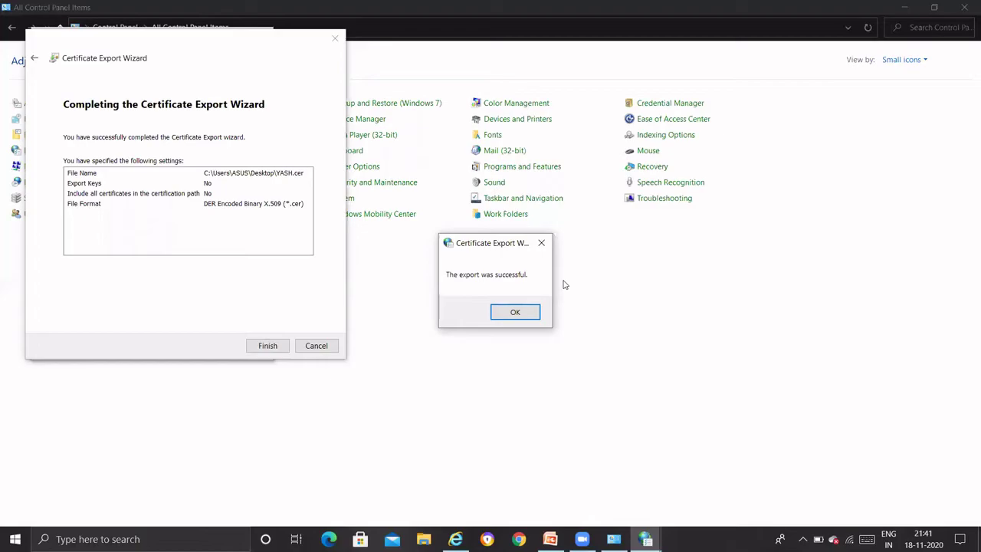
click(515, 313)
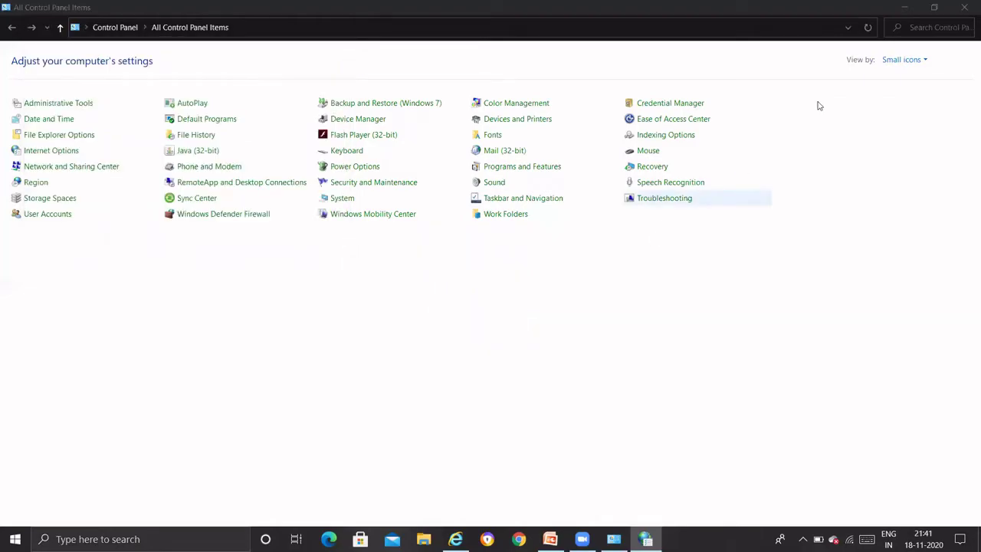
Clear the open settings windows off the desktop and move the exported certificate to an empty spot between the UDM and DSC folders
click(904, 9)
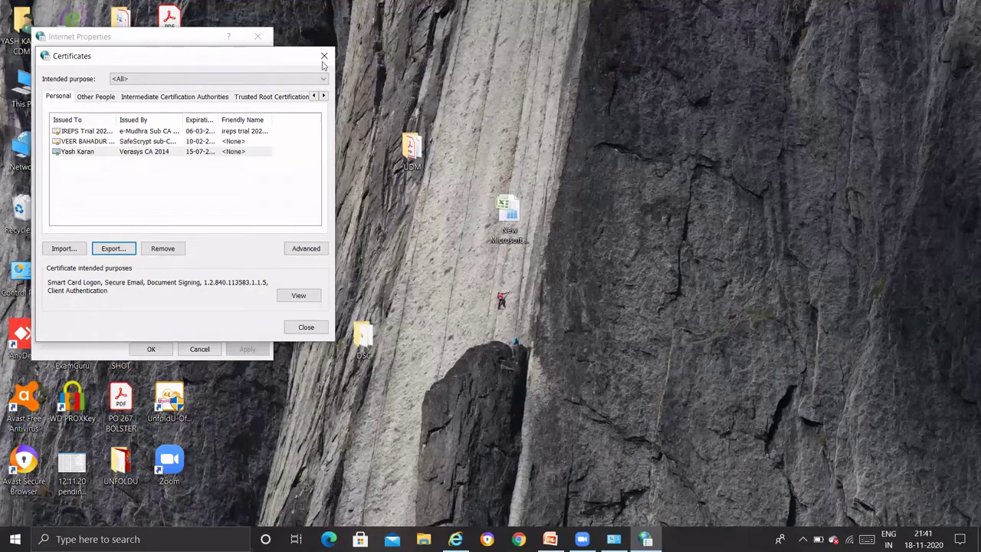
click(322, 57)
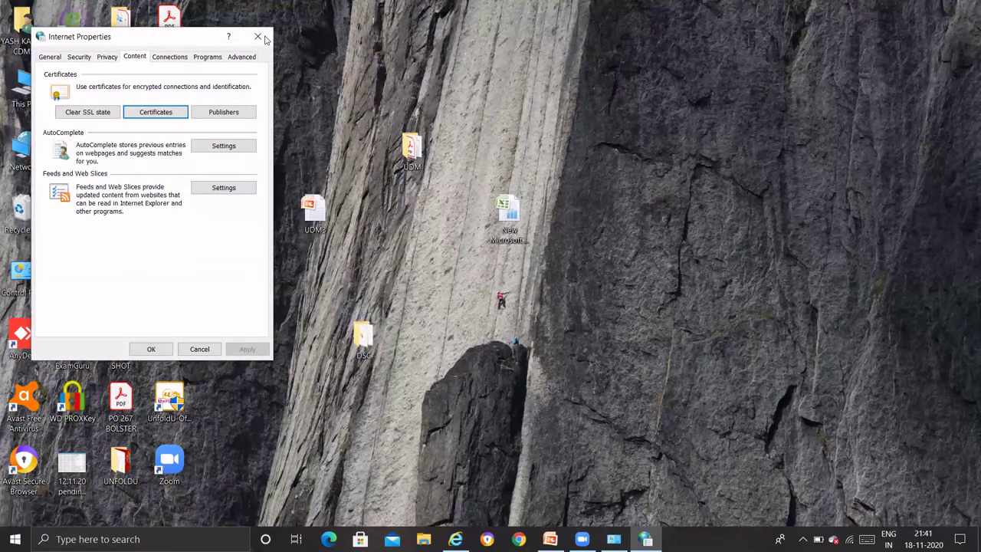
click(264, 37)
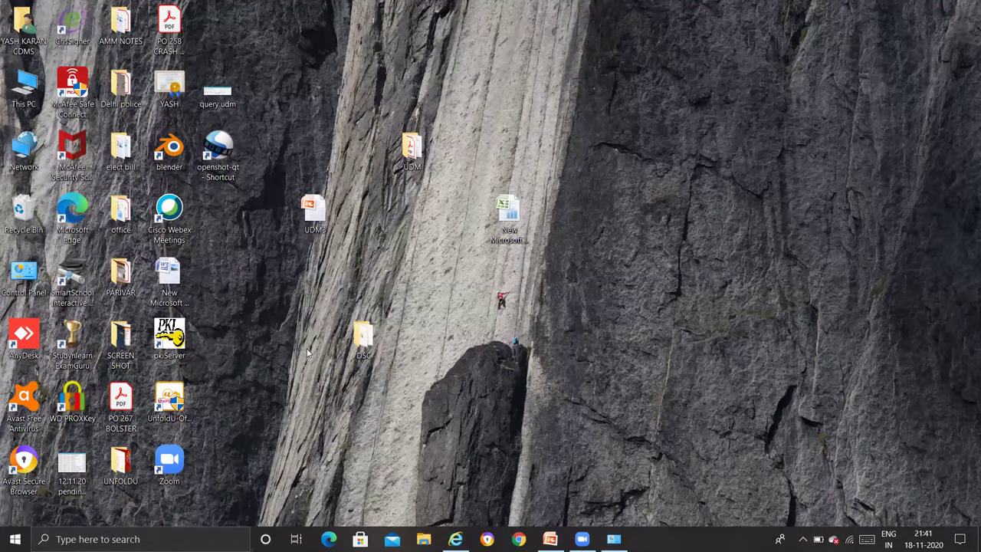
click(171, 86)
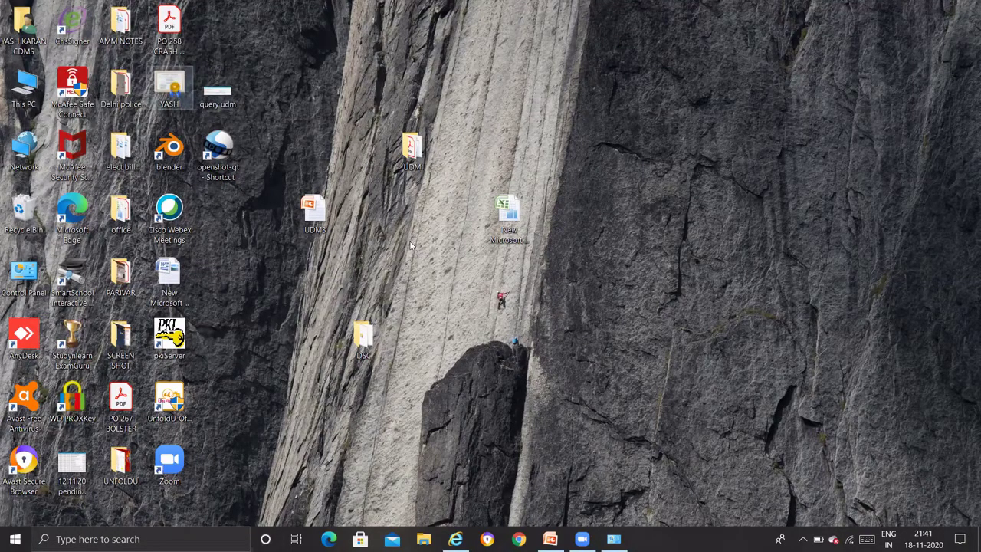
drag(409, 251, 411, 268)
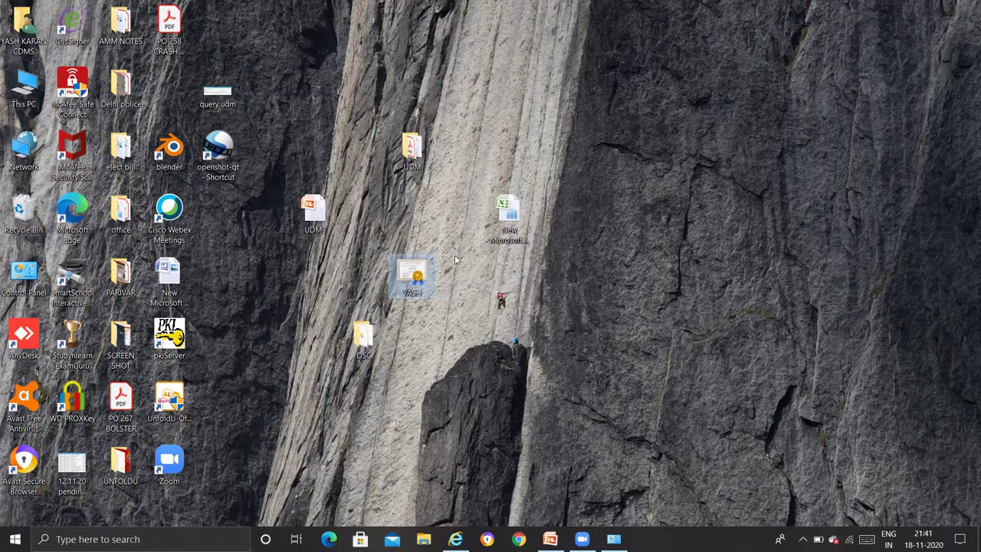
Install the exported certificate for the Current User with an automatically selected certificate store, and close its certificate window
double_click(411, 275)
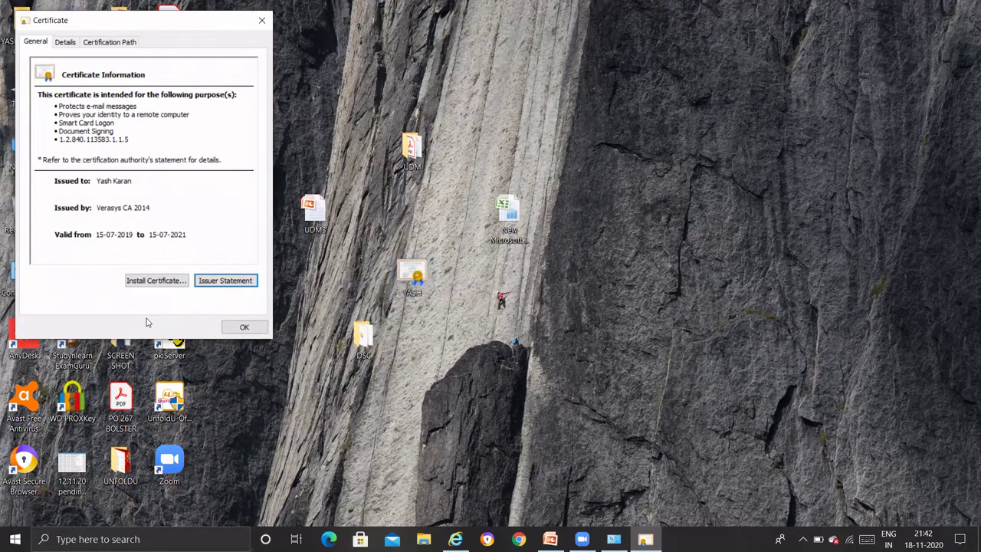
click(157, 281)
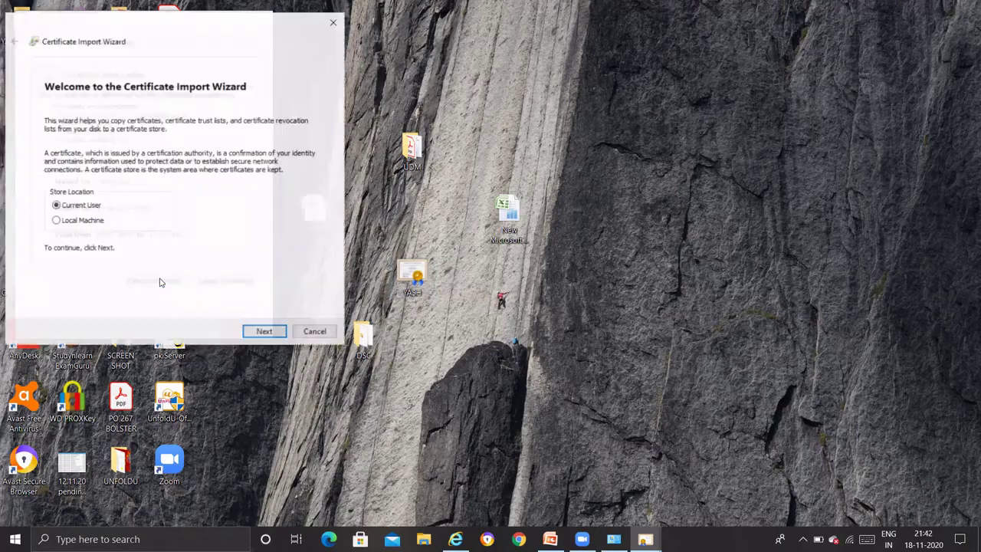
click(266, 332)
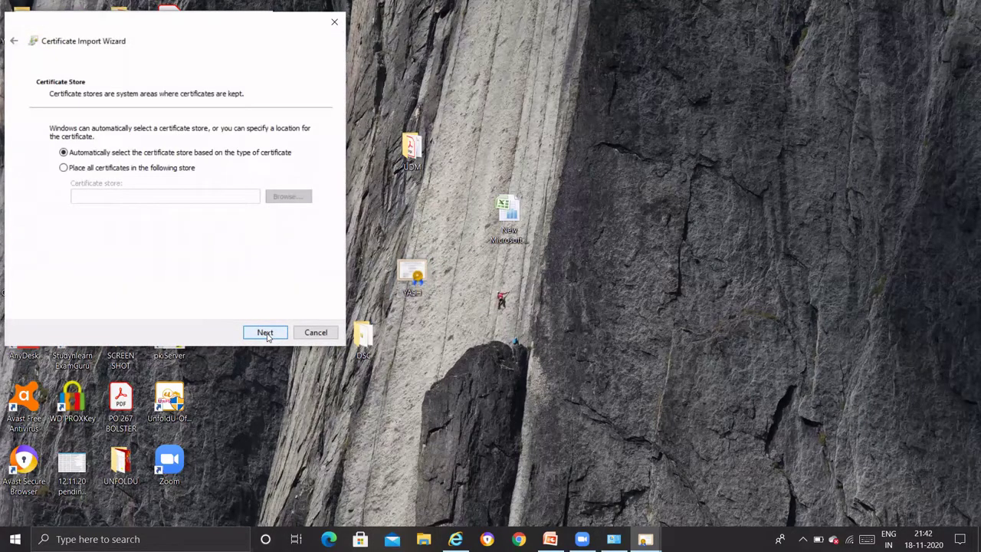
click(266, 333)
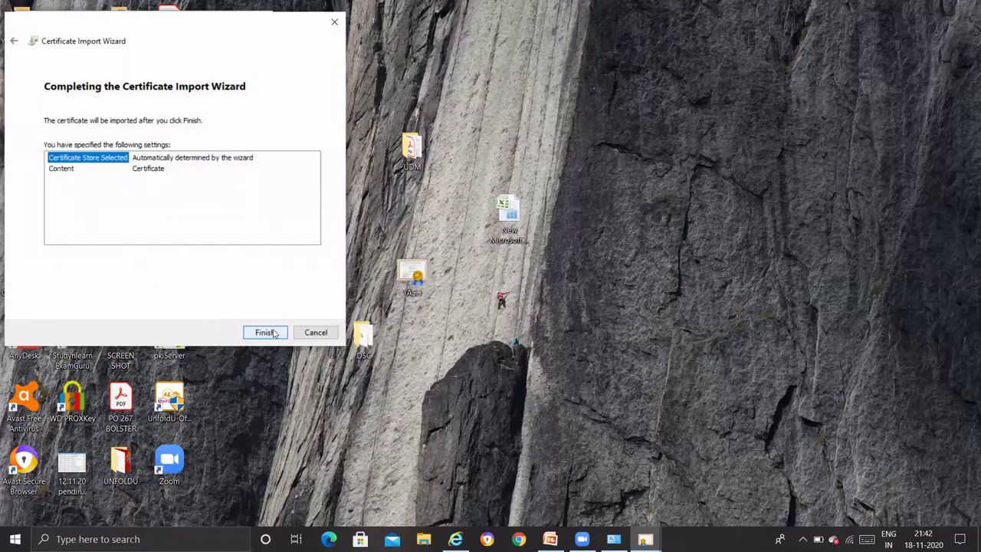
click(265, 332)
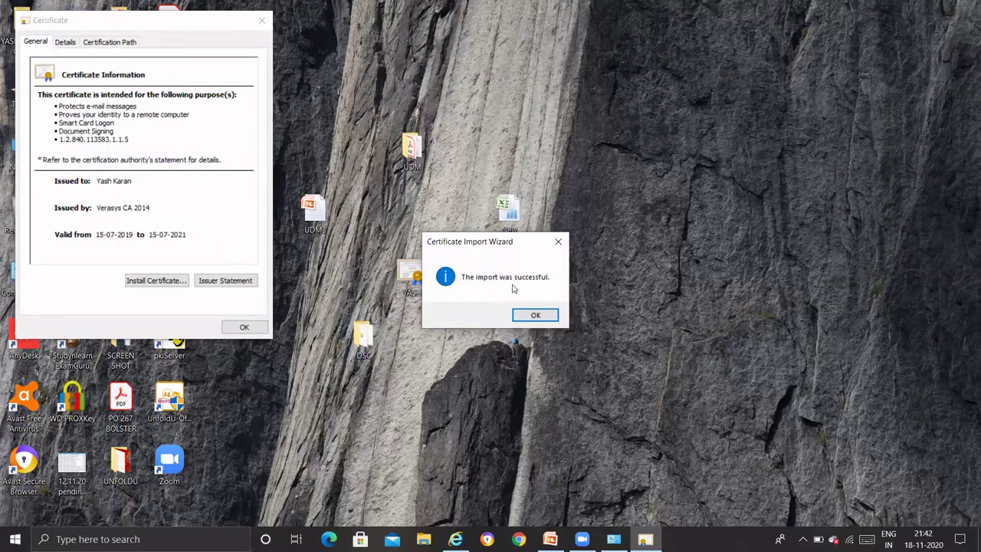
click(539, 319)
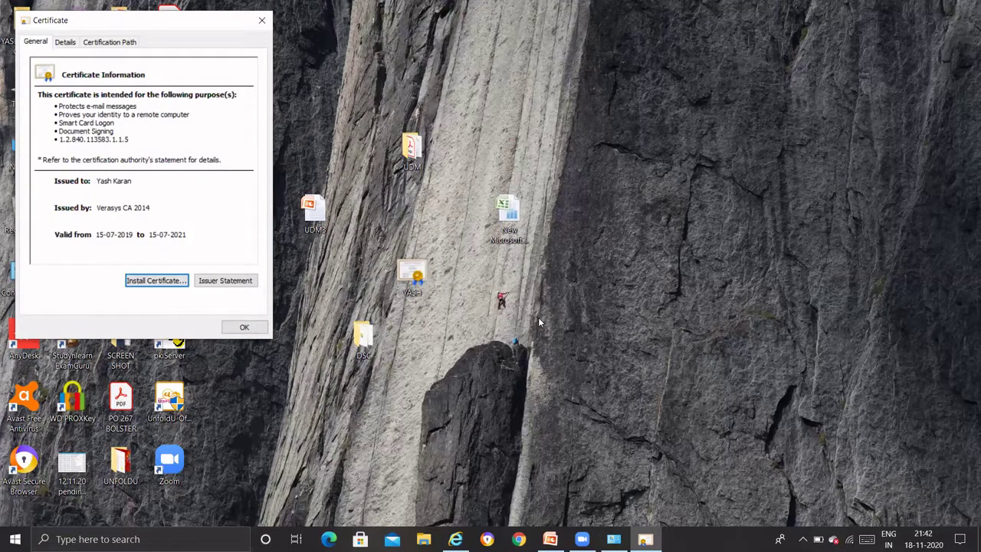
click(244, 329)
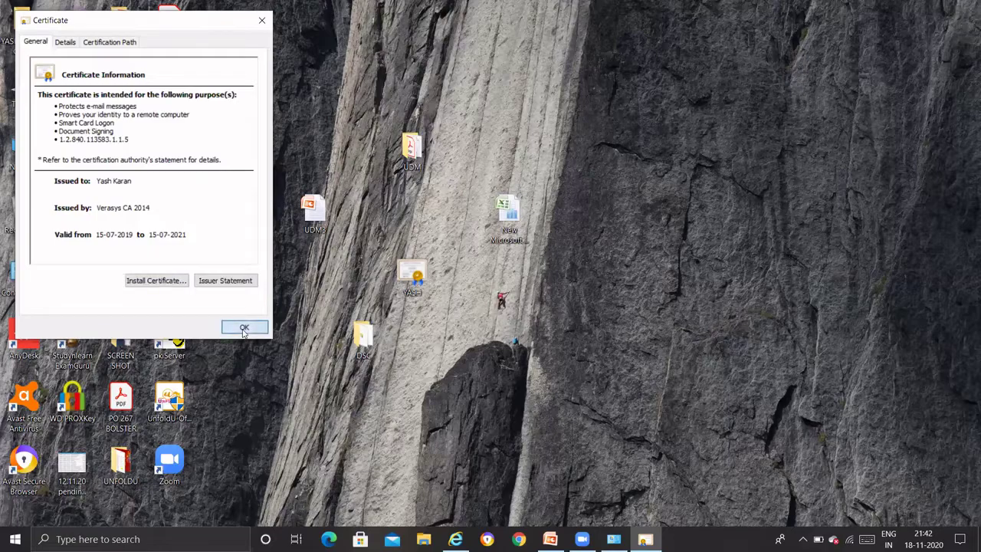